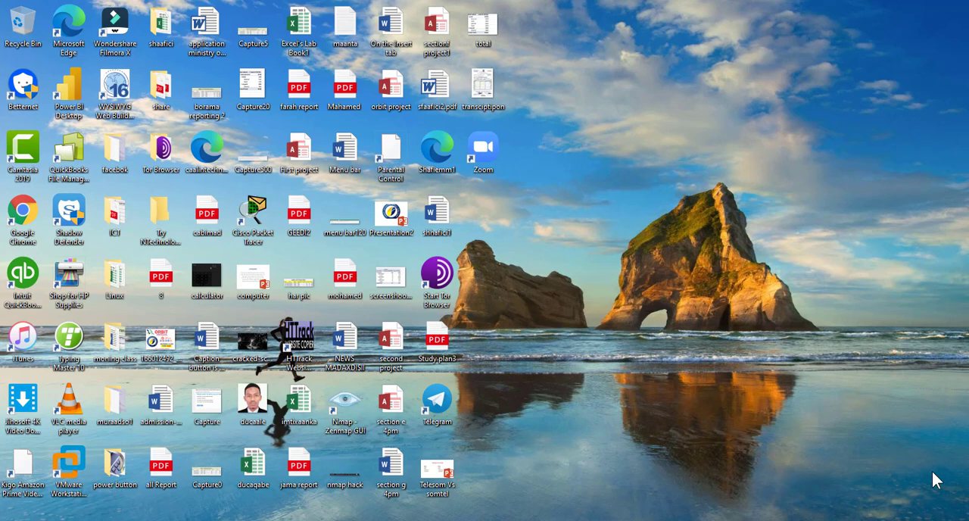
Open the Excel's Lab Book1 workbook and inspect the values and formulas in row 2 of the Result Examination sheet.
double_click(300, 30)
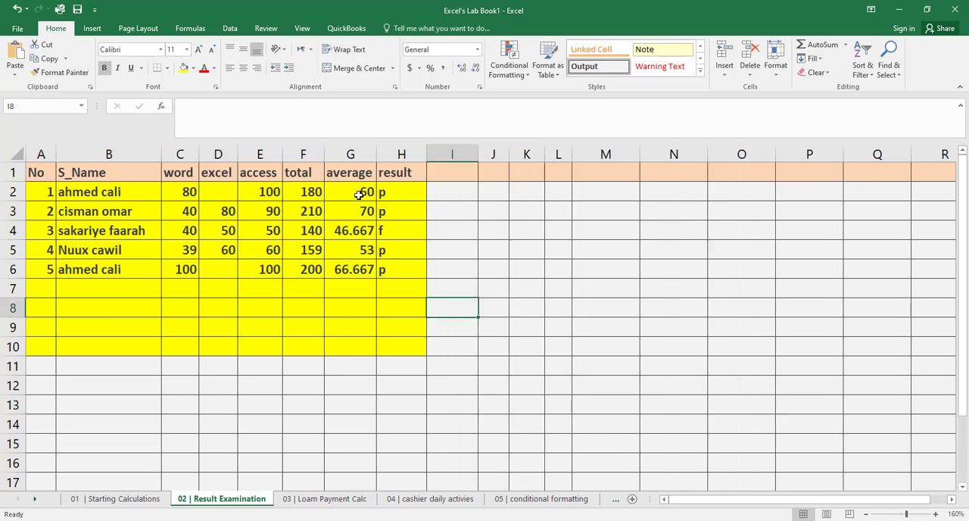
click(168, 195)
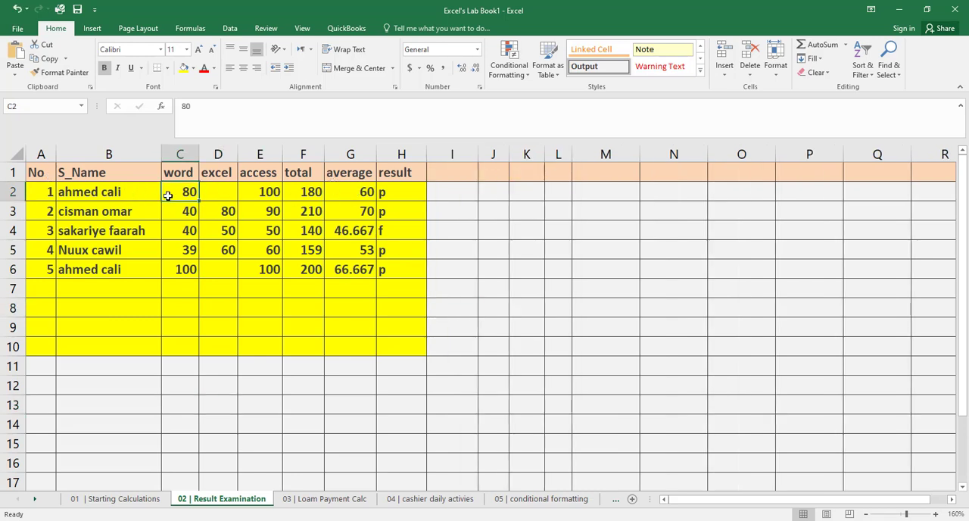
click(239, 190)
click(235, 190)
click(262, 188)
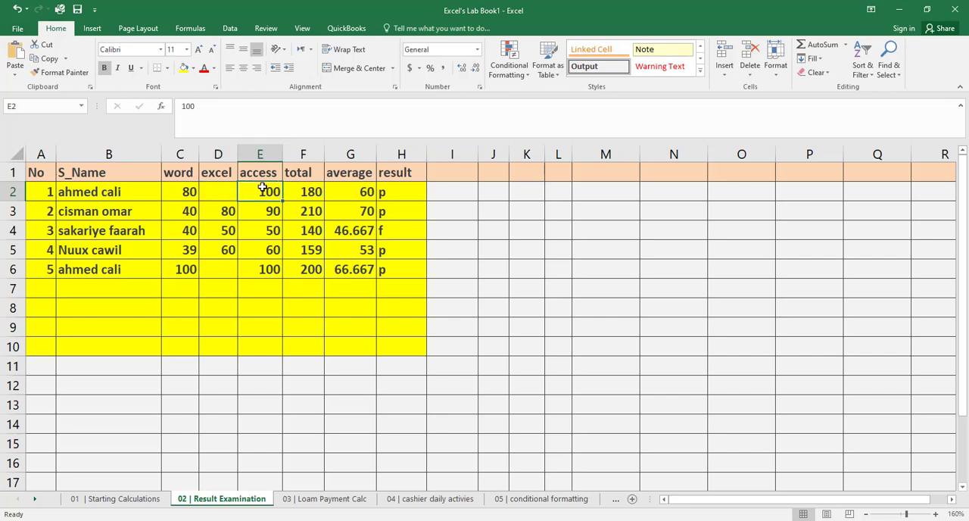
click(310, 190)
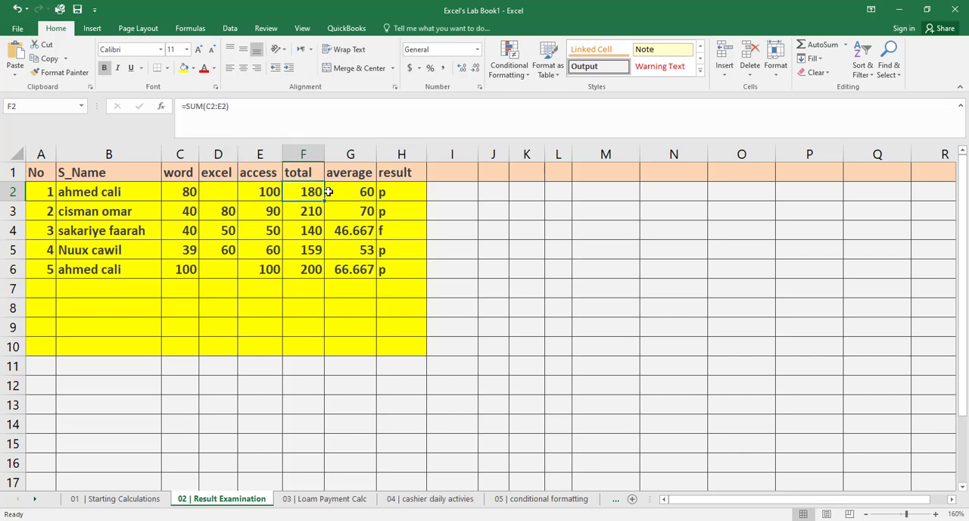
click(349, 191)
click(384, 189)
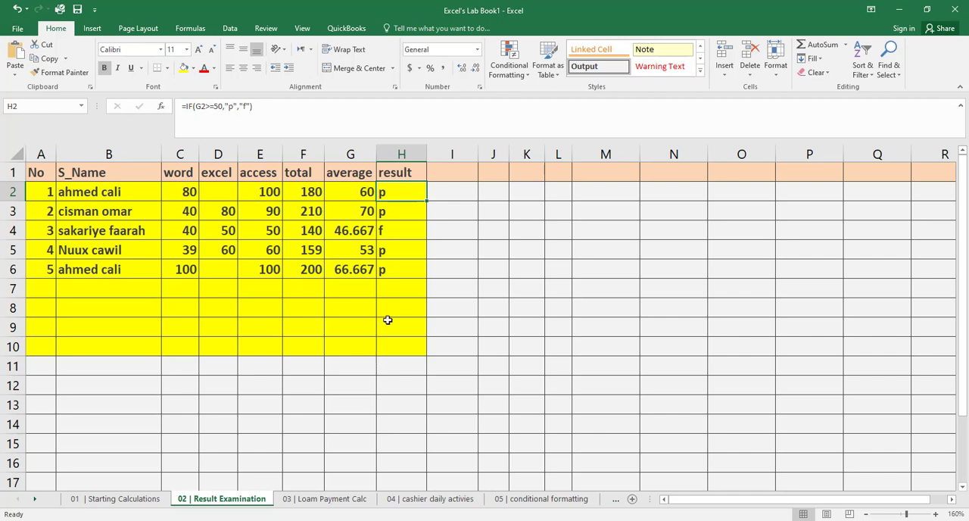
Launch msaccess from the Run dialog and open the recent Caalin school database.
key(super+r)
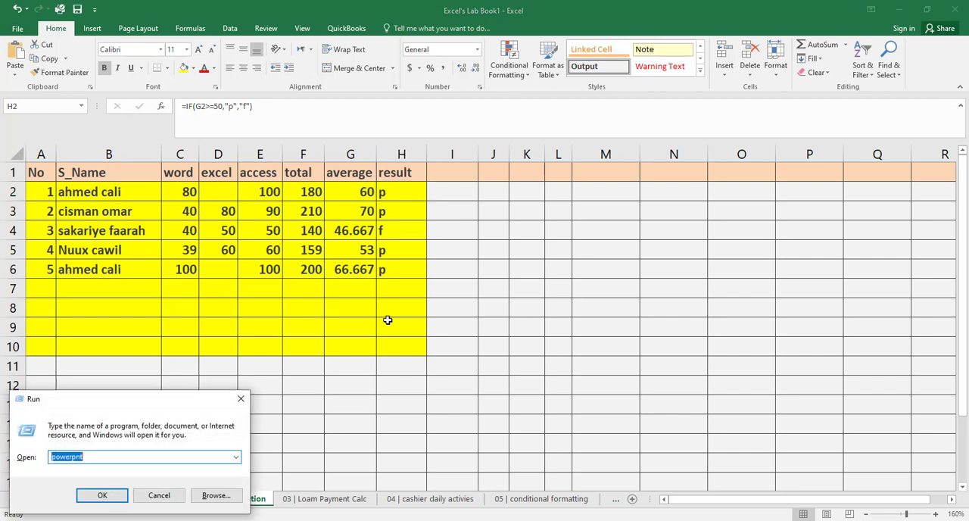
text(msa)
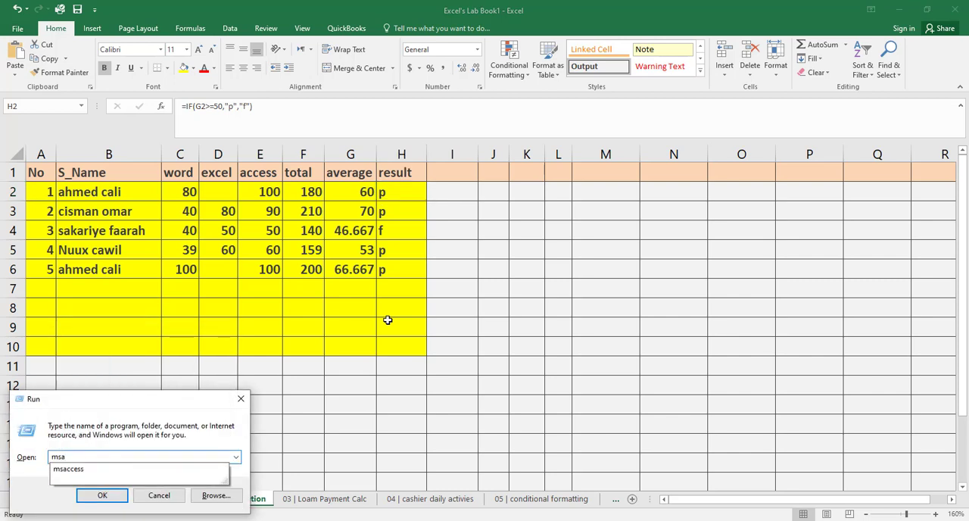
click(195, 470)
click(117, 497)
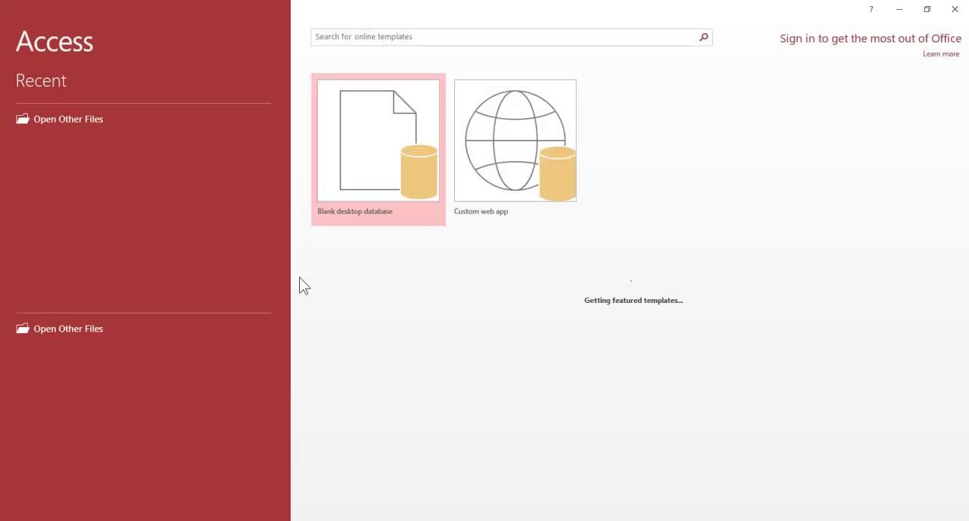
click(71, 155)
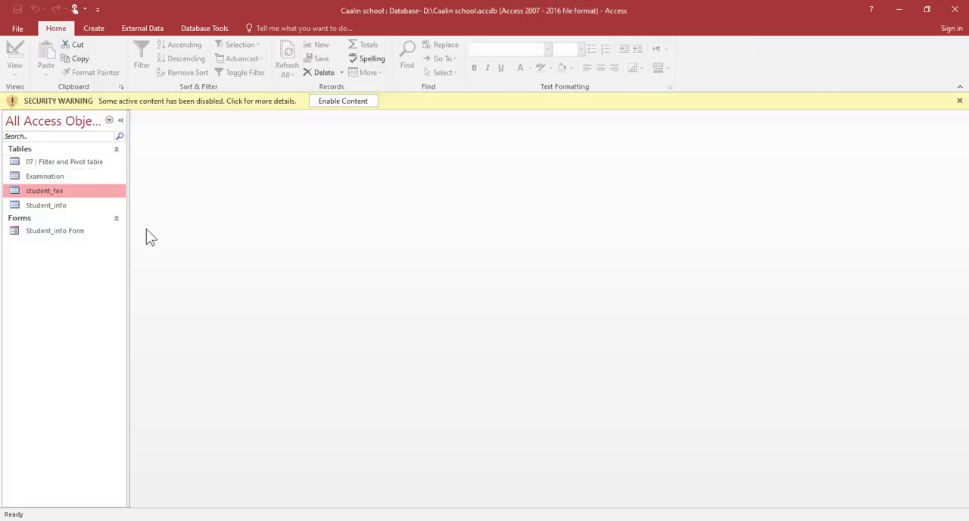
Open the student_fee table and change the first record's st-section value to x.
double_click(98, 195)
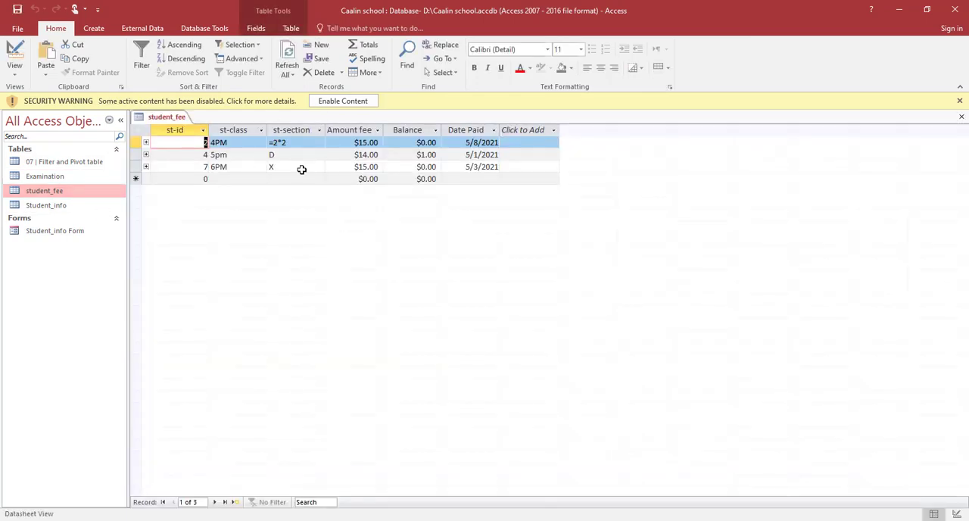
click(291, 143)
click(268, 144)
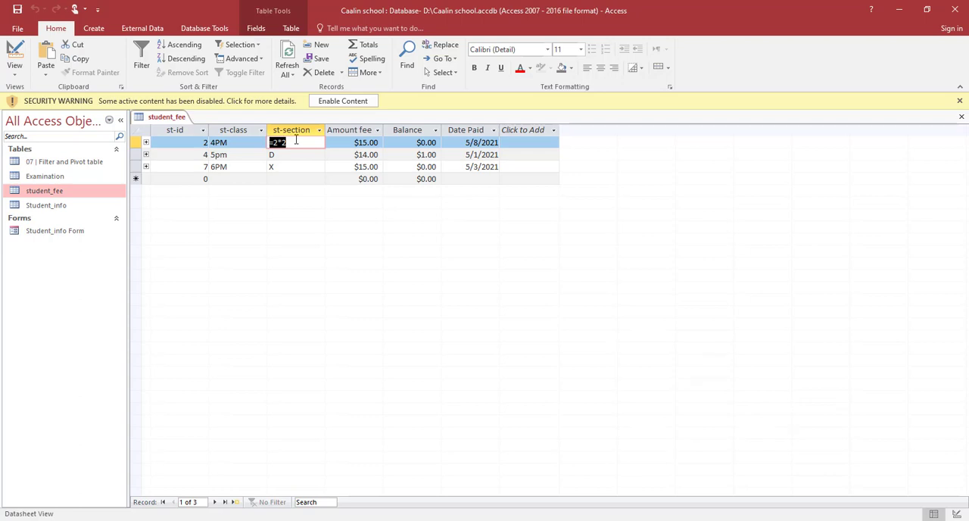
key(Delete)
text(x)
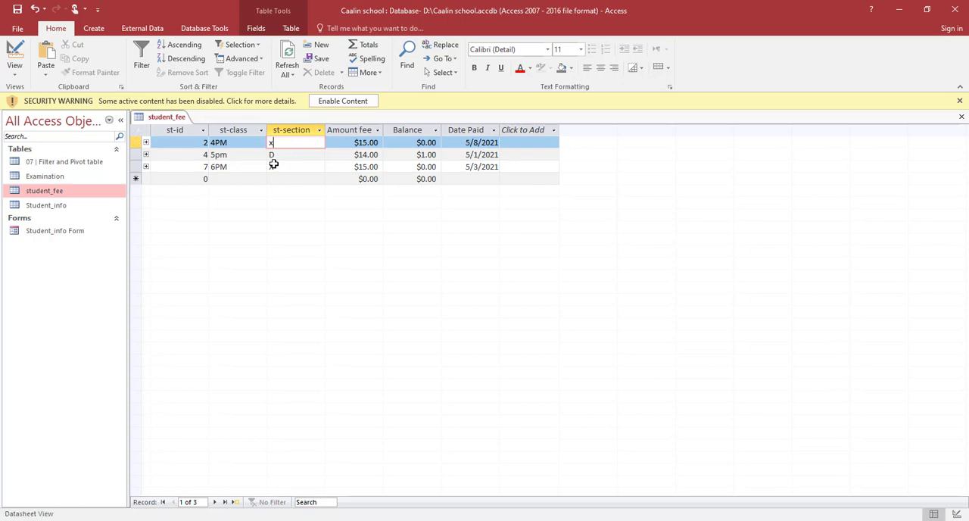
click(293, 153)
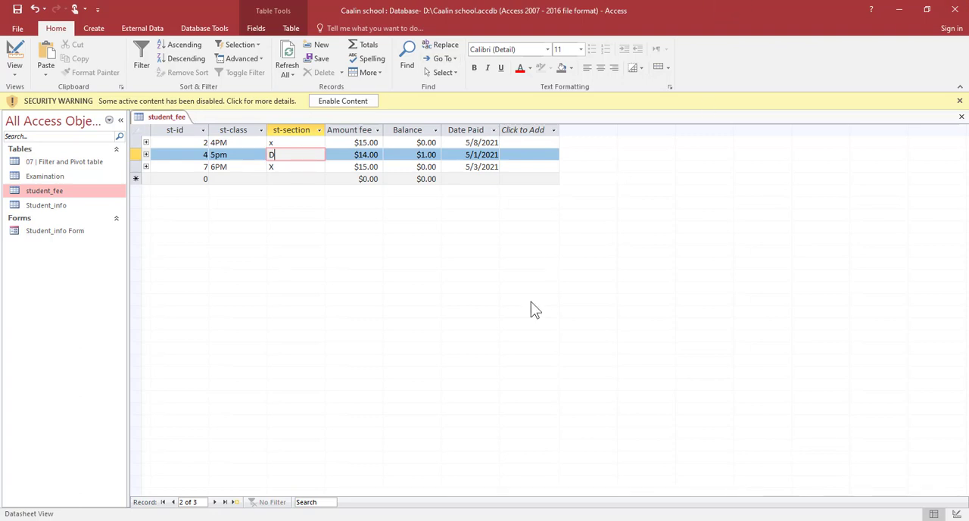
Switch to Excel and close the workbook, saving its changes.
key(alt+Tab)
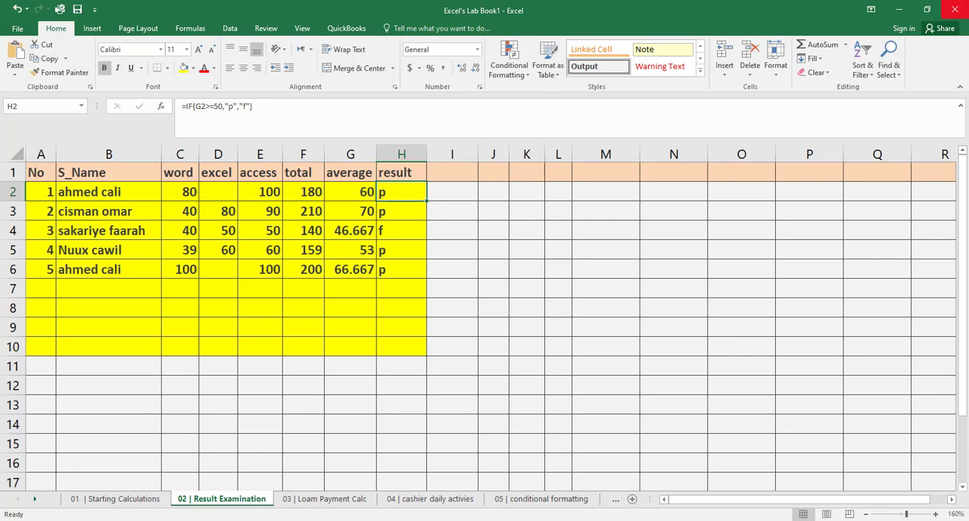
click(955, 9)
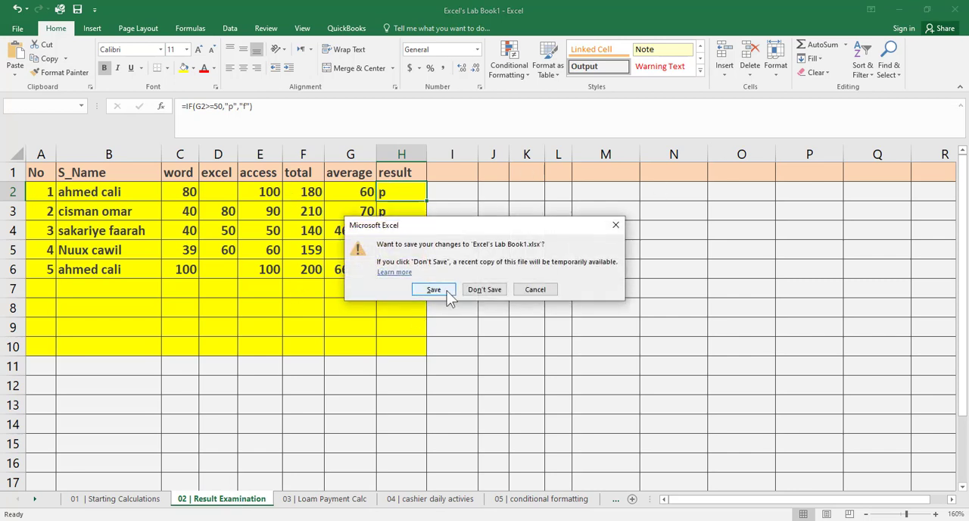
click(447, 291)
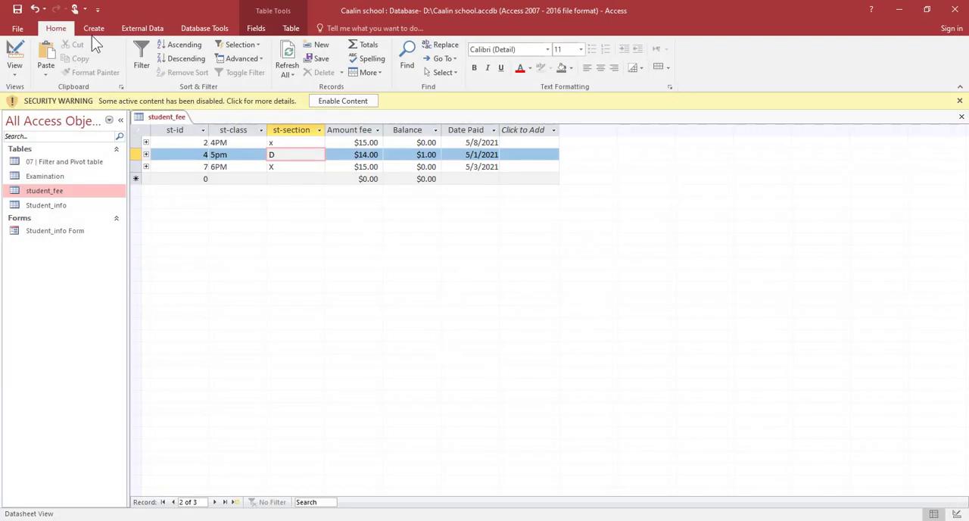
Start an Excel import into a new table, choosing Excel's Lab Book1.xlsx on the Desktop as the source file.
click(142, 28)
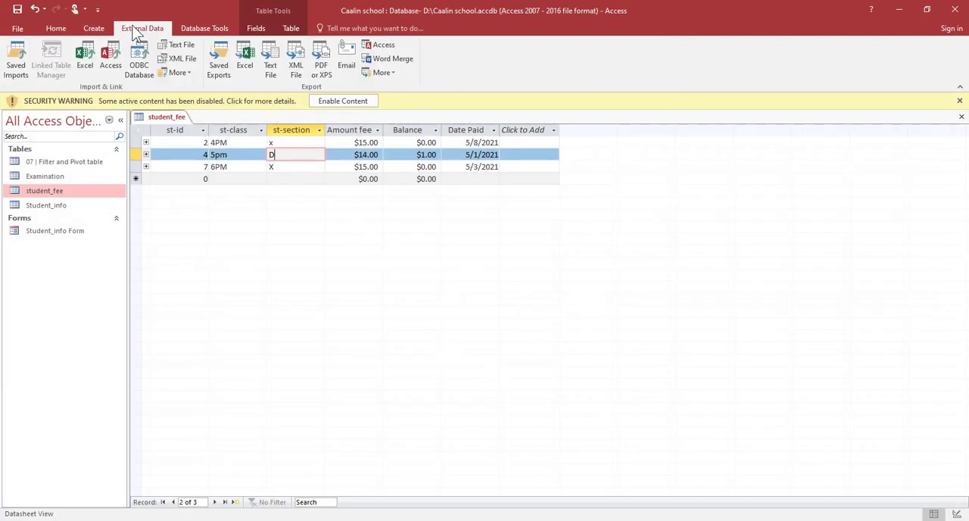
click(86, 57)
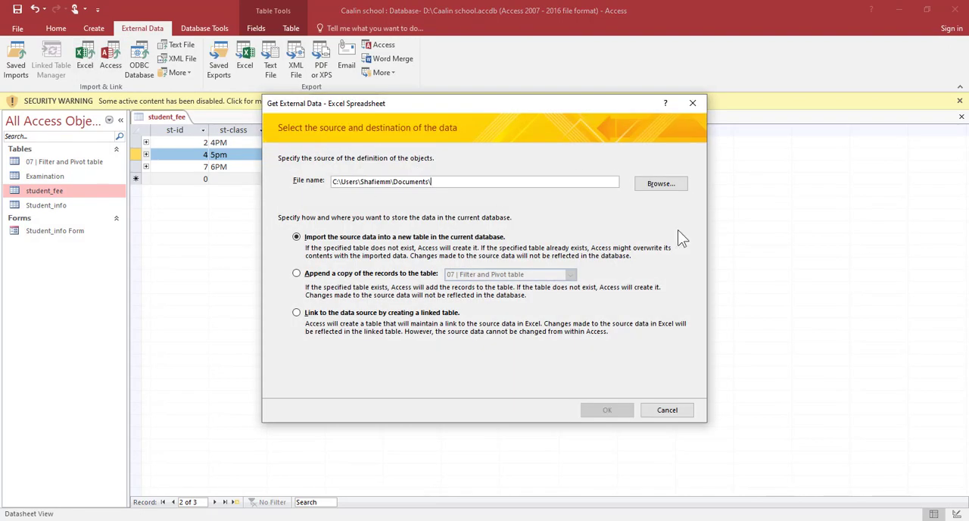
click(677, 191)
click(312, 208)
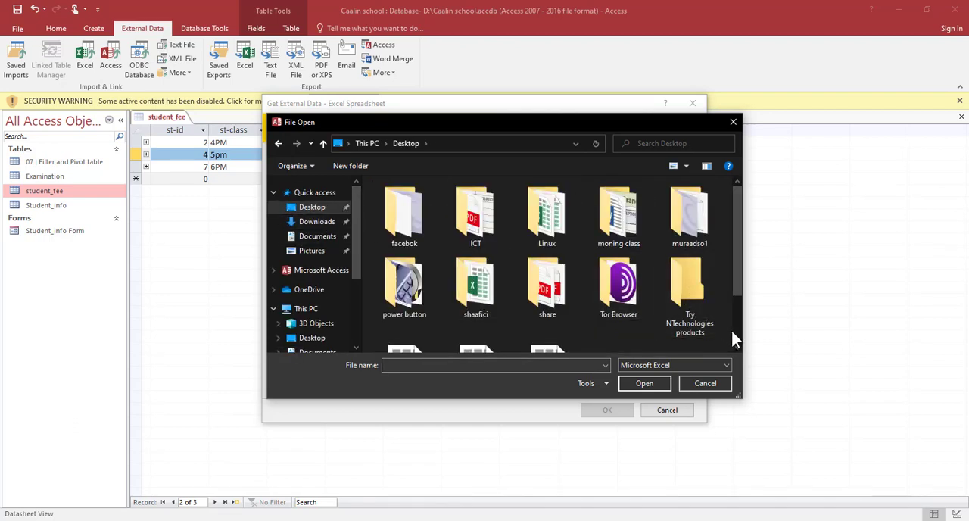
scroll(734, 337, down, 1)
click(484, 308)
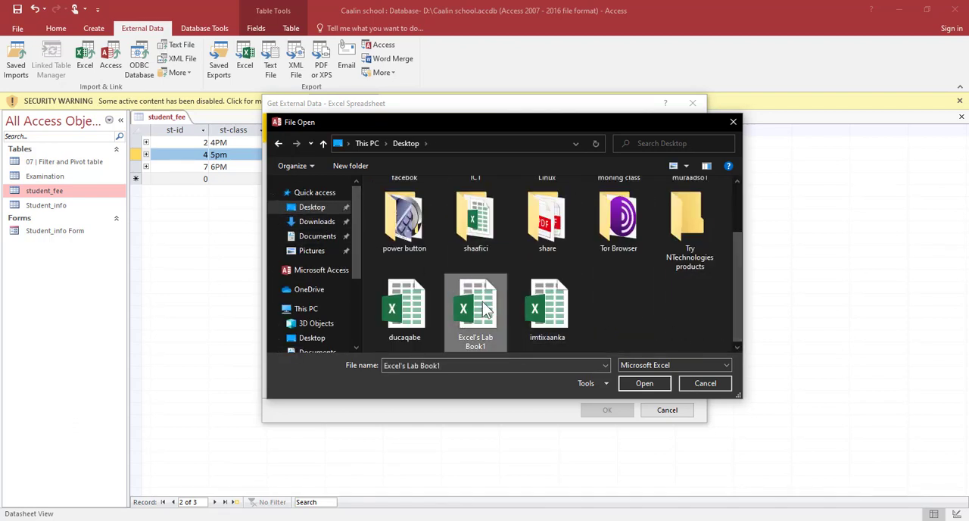
click(648, 383)
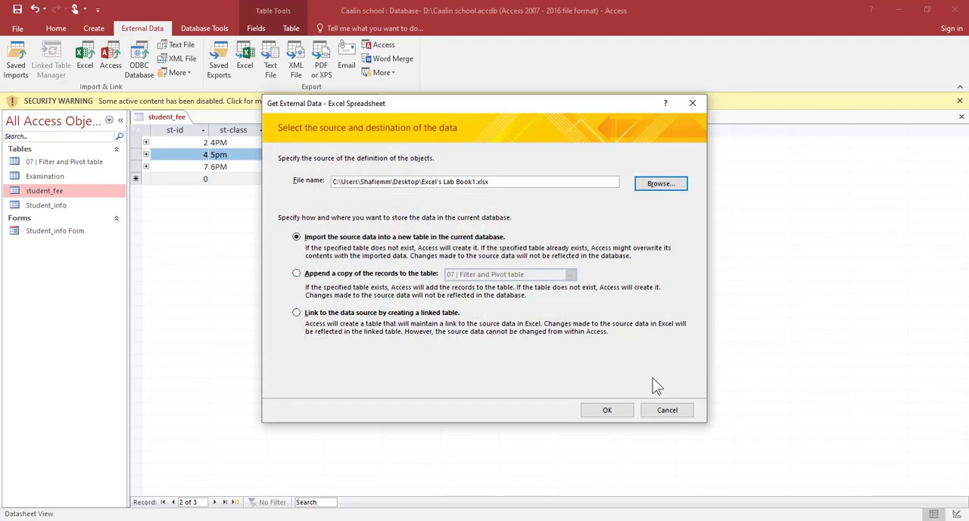
click(604, 411)
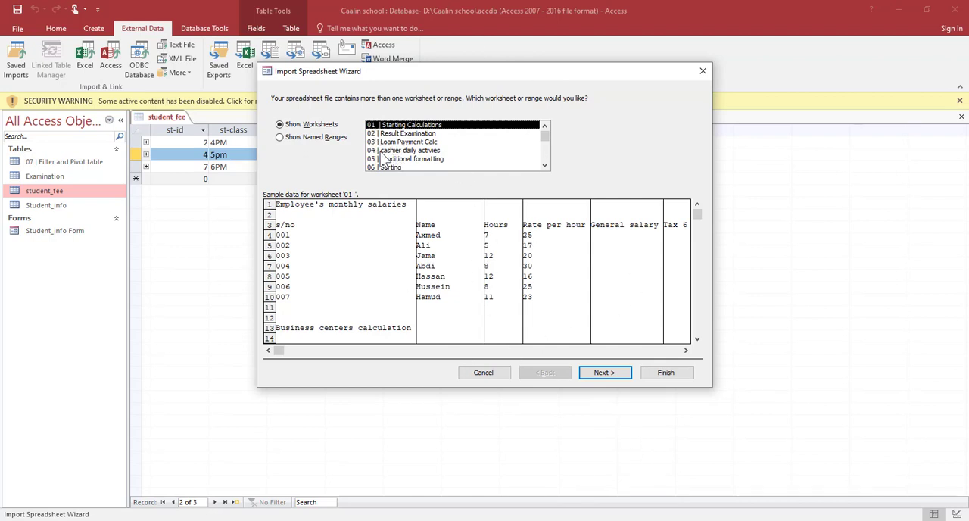
Pick the 02 | Result Examination worksheet in the Import Spreadsheet Wizard and continue.
click(404, 143)
click(400, 134)
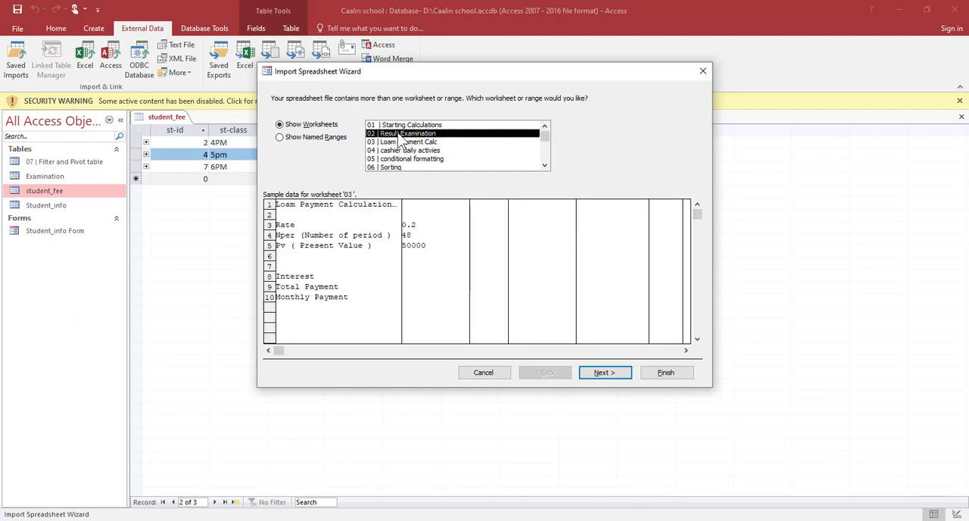
click(605, 374)
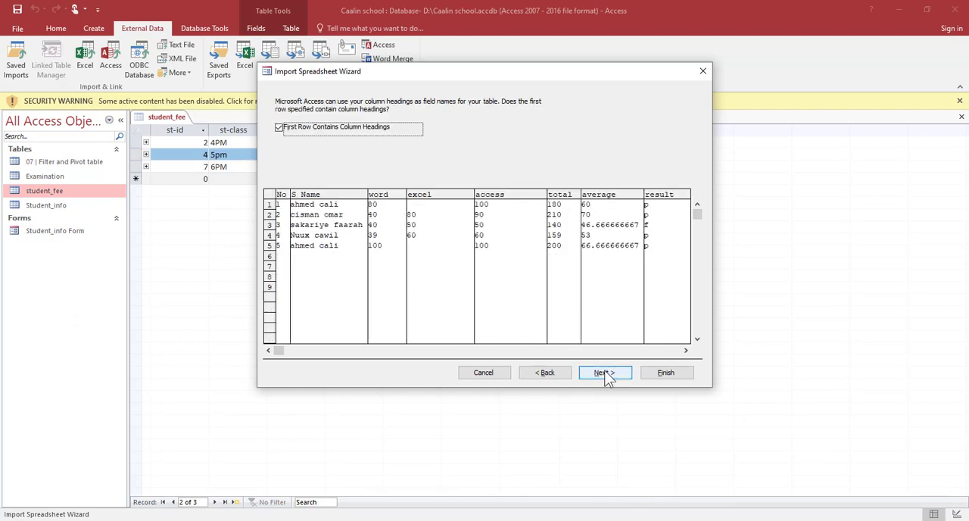
Keep the first row as column headings and accept the default field options.
click(279, 128)
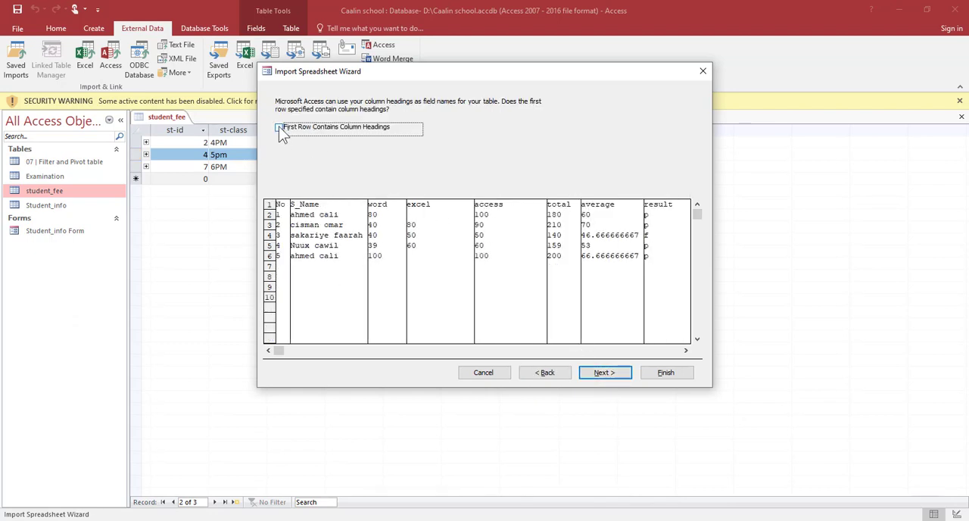
click(279, 128)
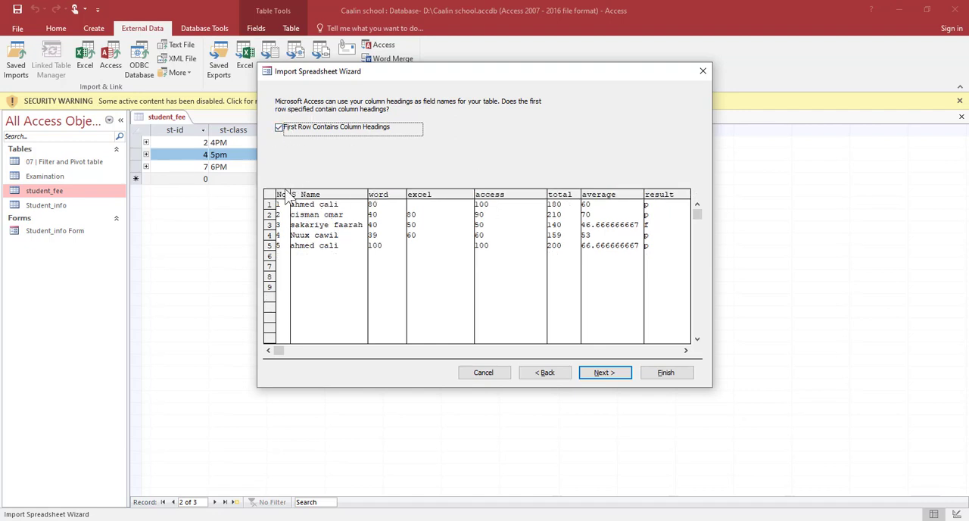
click(609, 372)
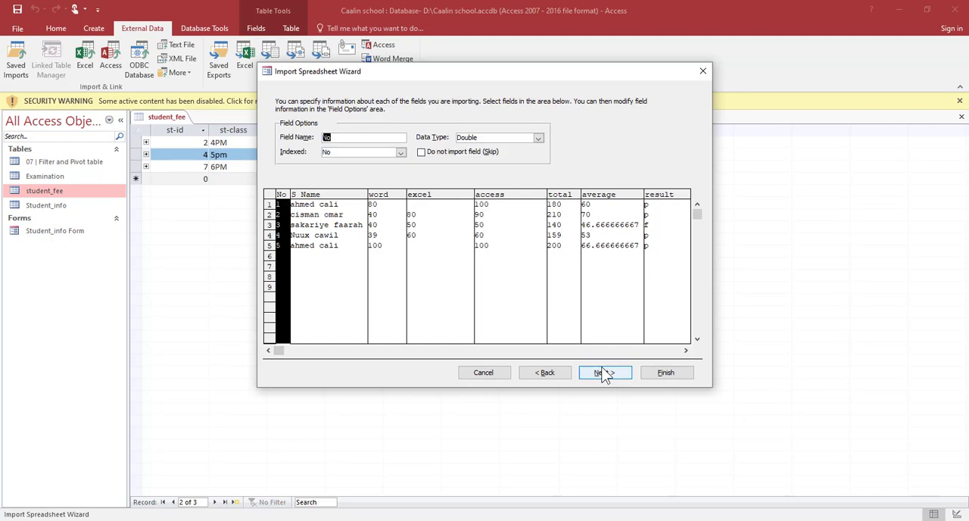
click(615, 376)
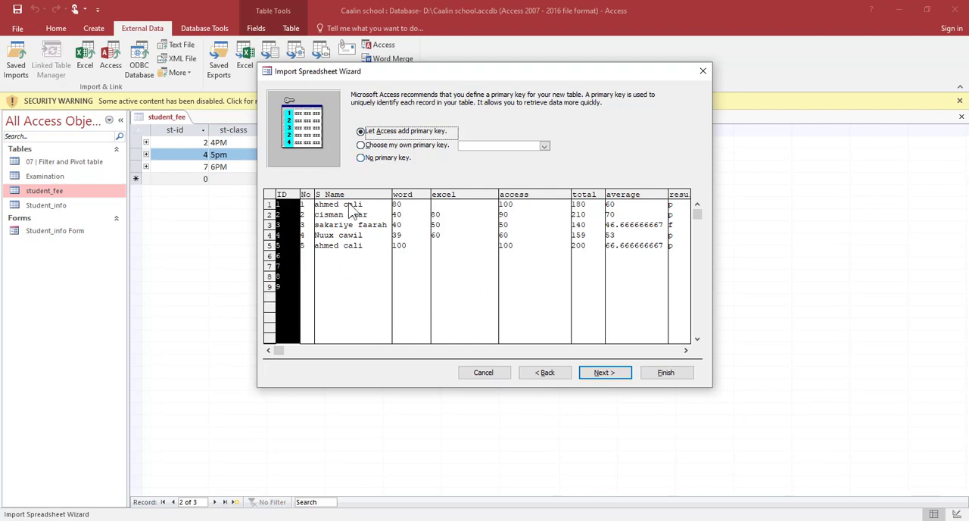
Choose your own primary key and set it to the No field.
click(390, 145)
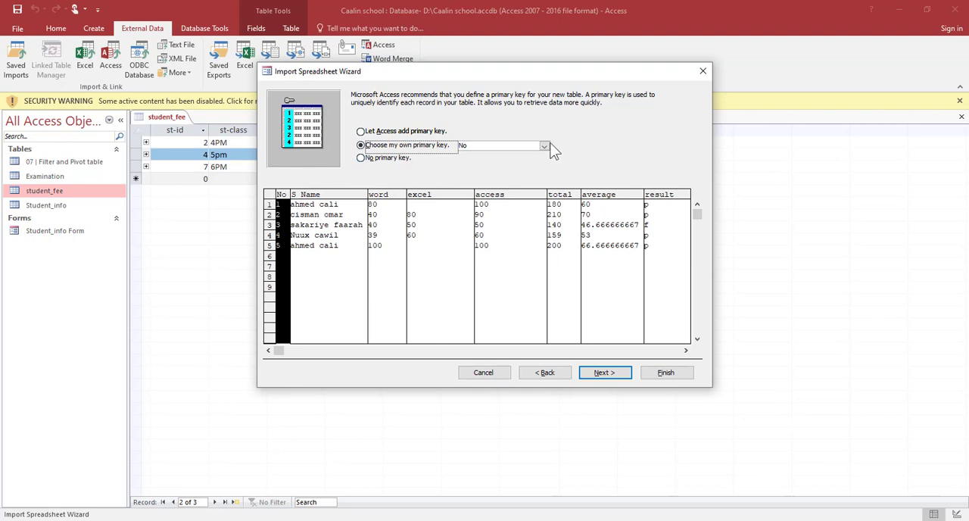
click(544, 146)
click(464, 156)
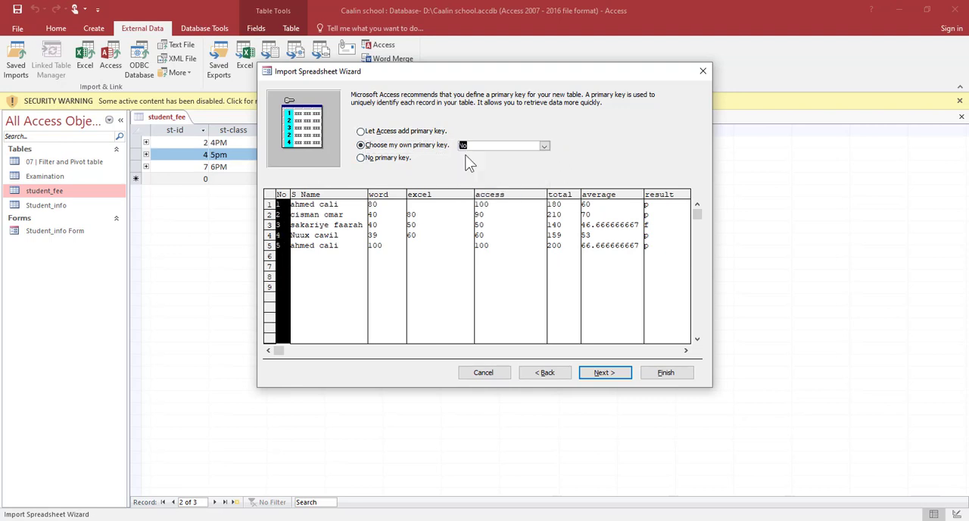
click(618, 381)
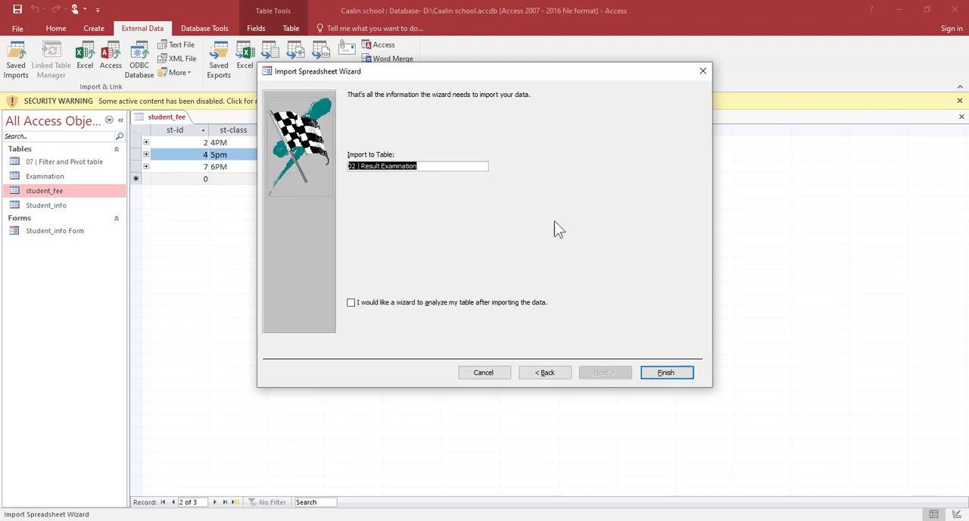
Finish the import into the table 02 | Result Examination and dismiss the wizard's message.
drag(430, 167, 271, 158)
click(680, 375)
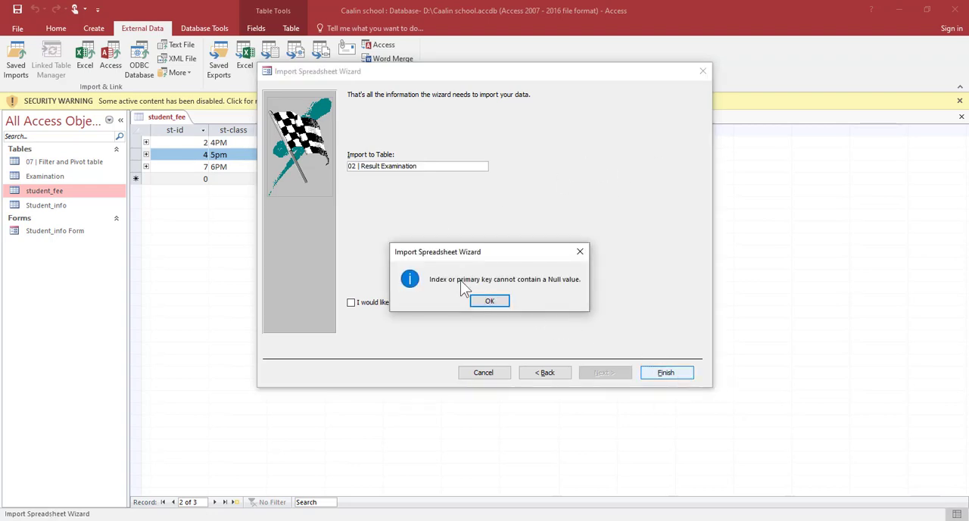
click(477, 301)
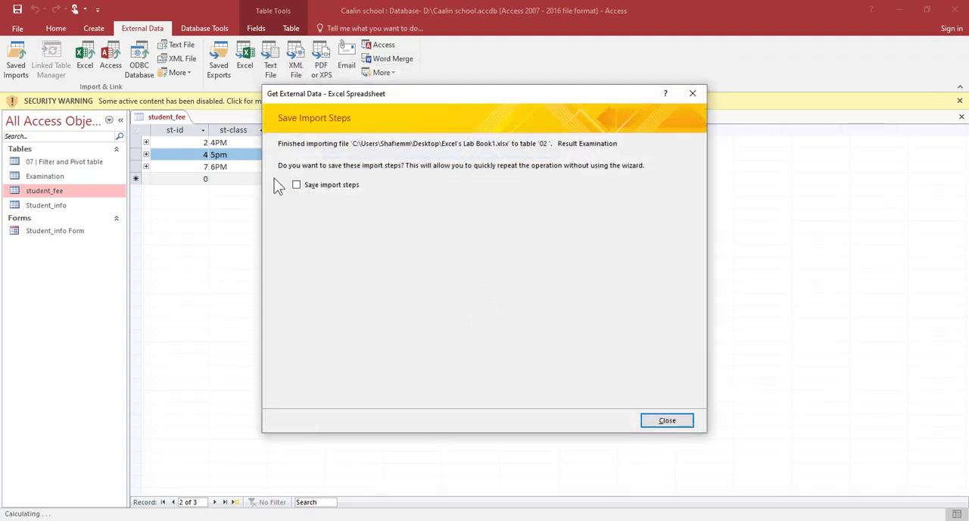
Save the import steps under the name Import-Excel's Lab Book10.
click(297, 184)
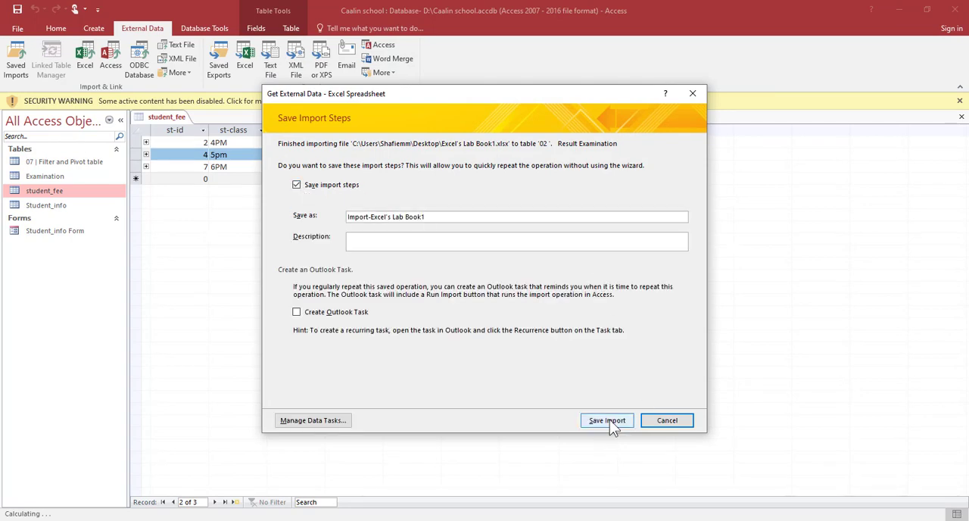
click(613, 421)
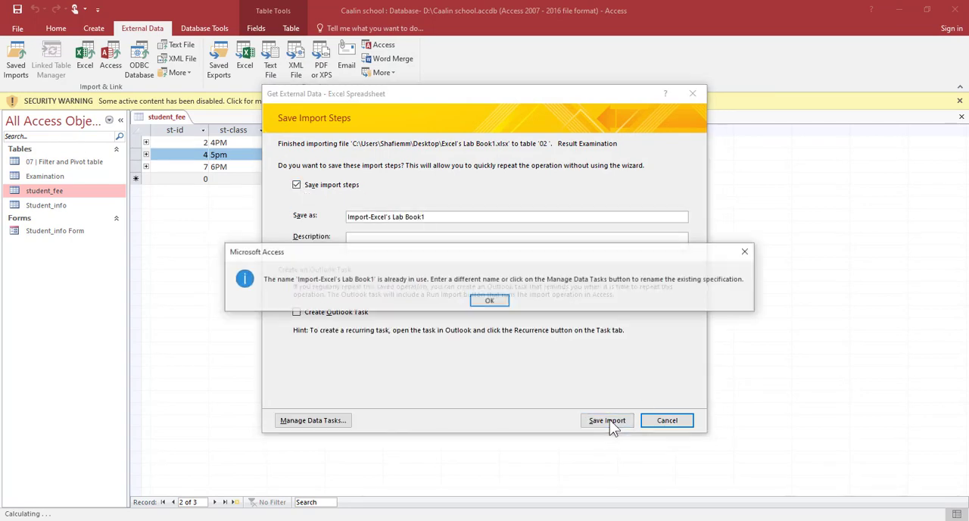
click(491, 301)
click(445, 217)
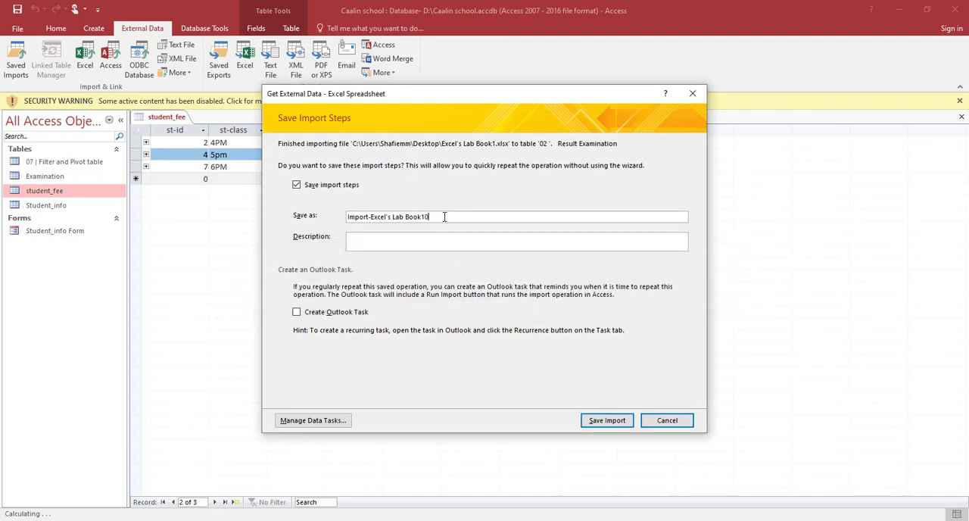
click(602, 421)
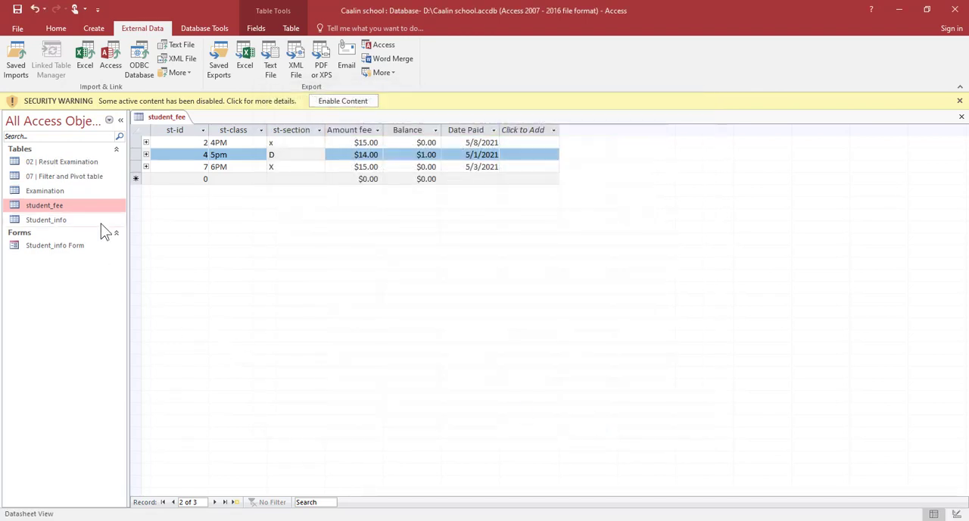
Open the imported 02 | Result Examination table and widen the average column.
double_click(95, 163)
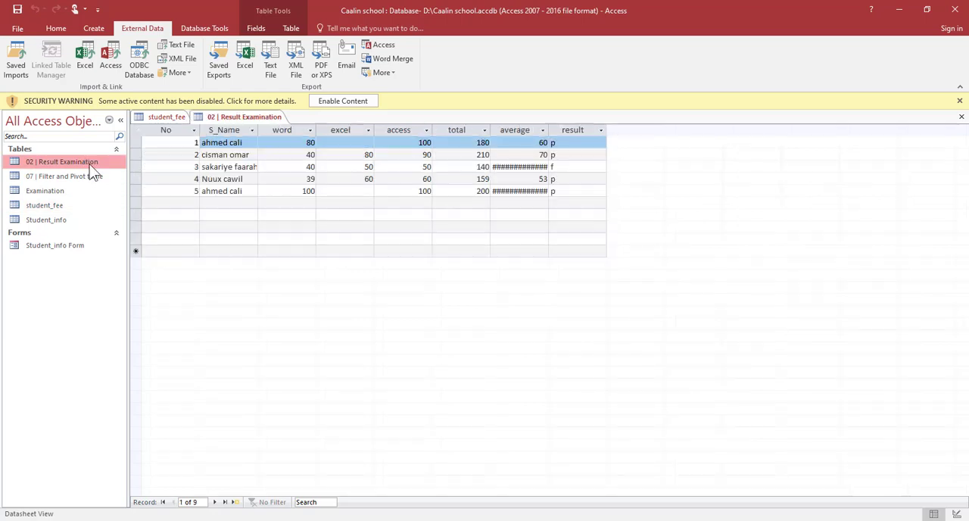
click(409, 225)
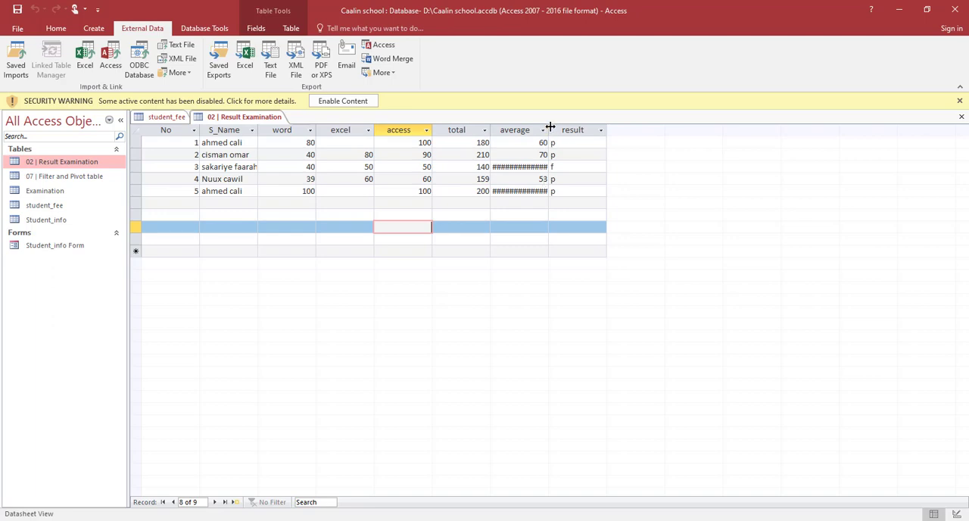
drag(566, 130, 585, 131)
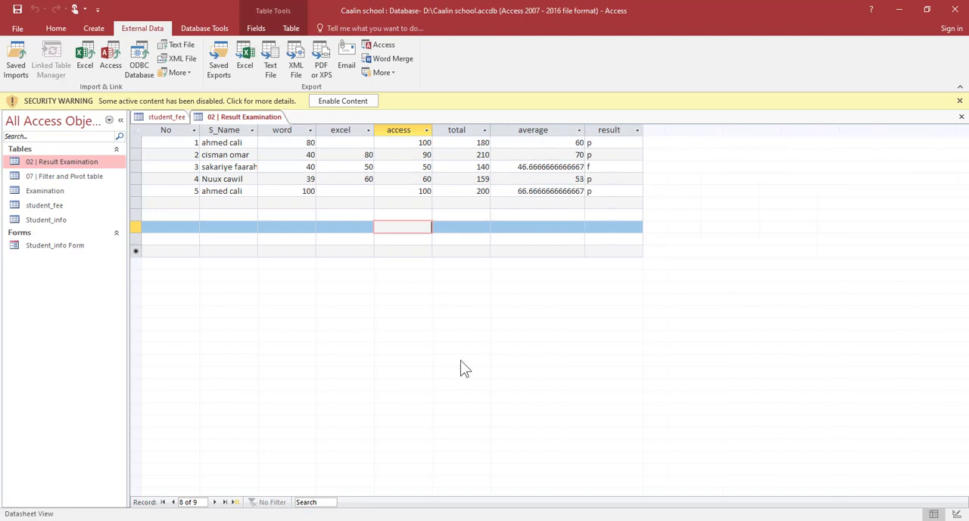